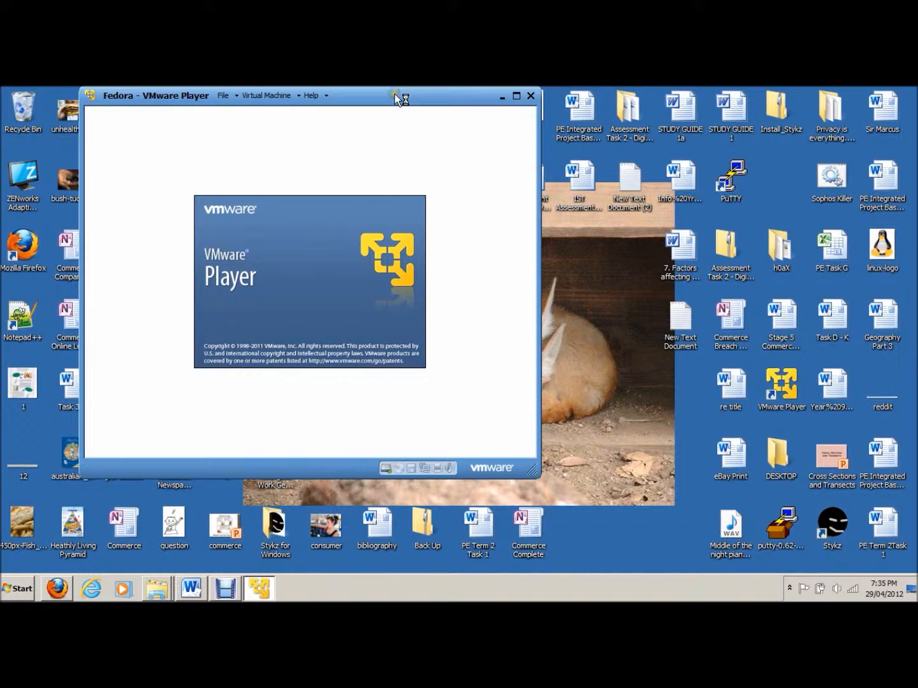
Maximize the Fedora virtual machine and dismiss the notice about GNOME 3 failing to load.
{"action": "left_click", "coordinate": [516, 95]}
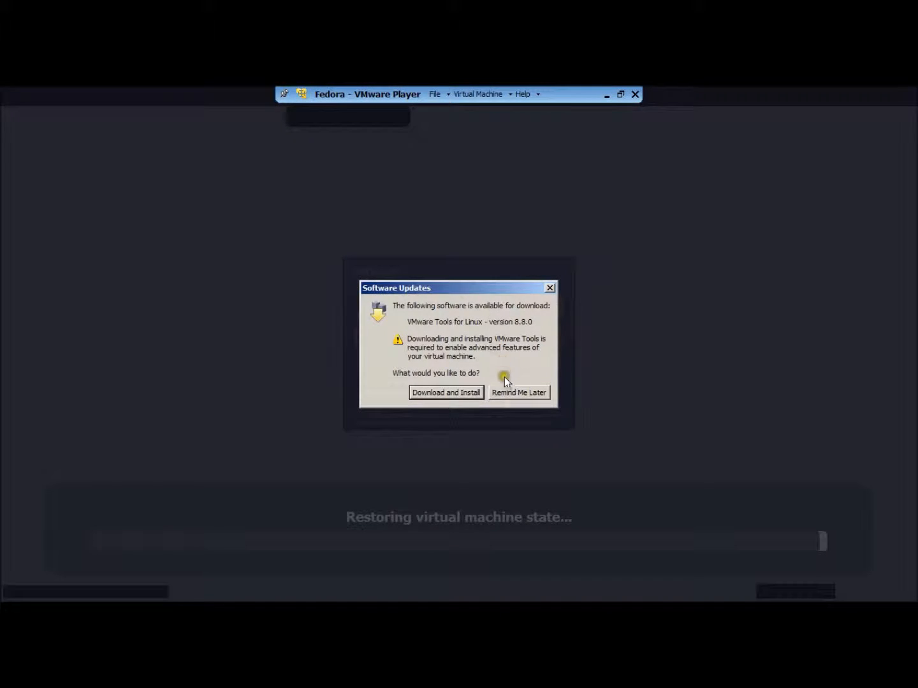
{"action": "left_click", "coordinate": [504, 390]}
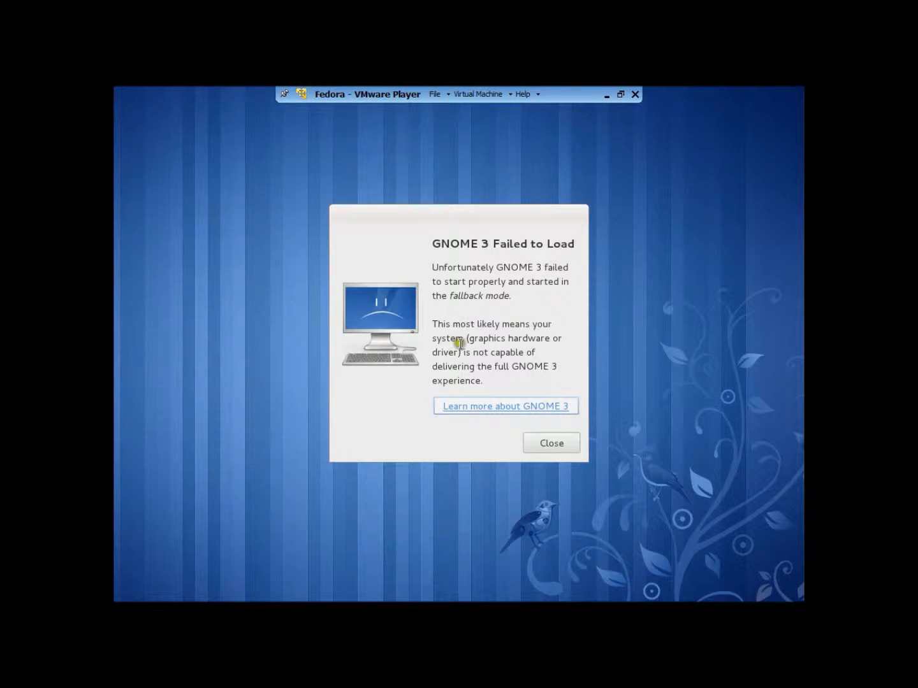
{"action": "left_click", "coordinate": [549, 444]}
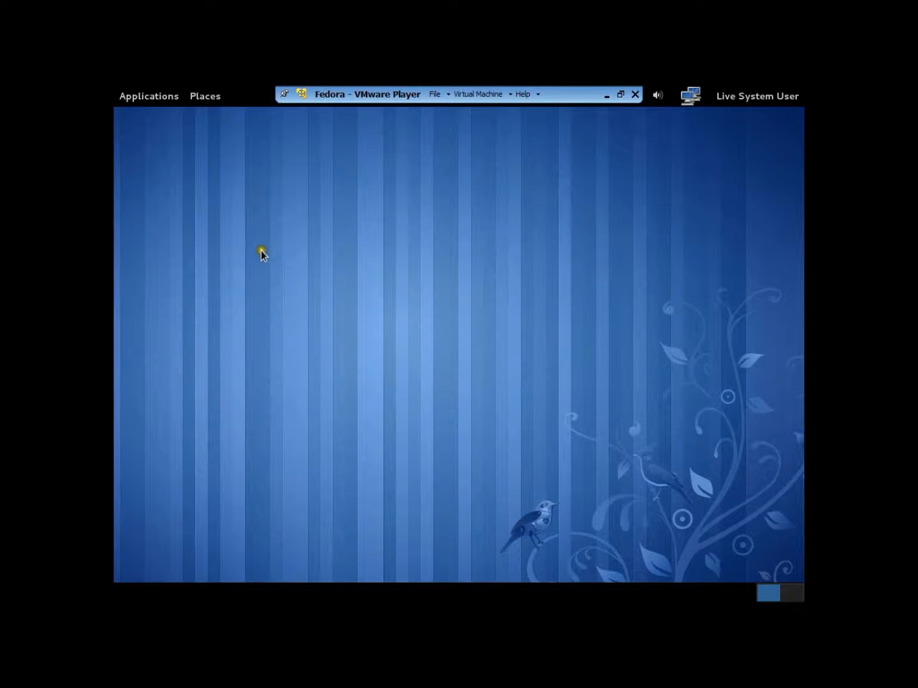
Look through the desktop's application categories and the list of available places.
{"action": "left_click", "coordinate": [172, 97]}
{"action": "mouse_move", "coordinate": [174, 118]}
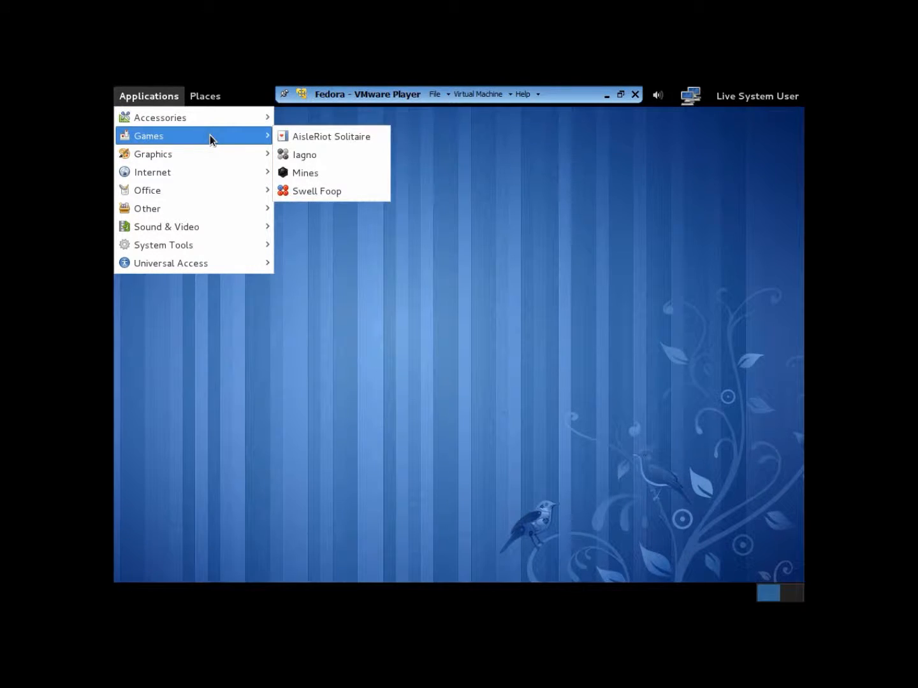
{"action": "left_click", "coordinate": [209, 172]}
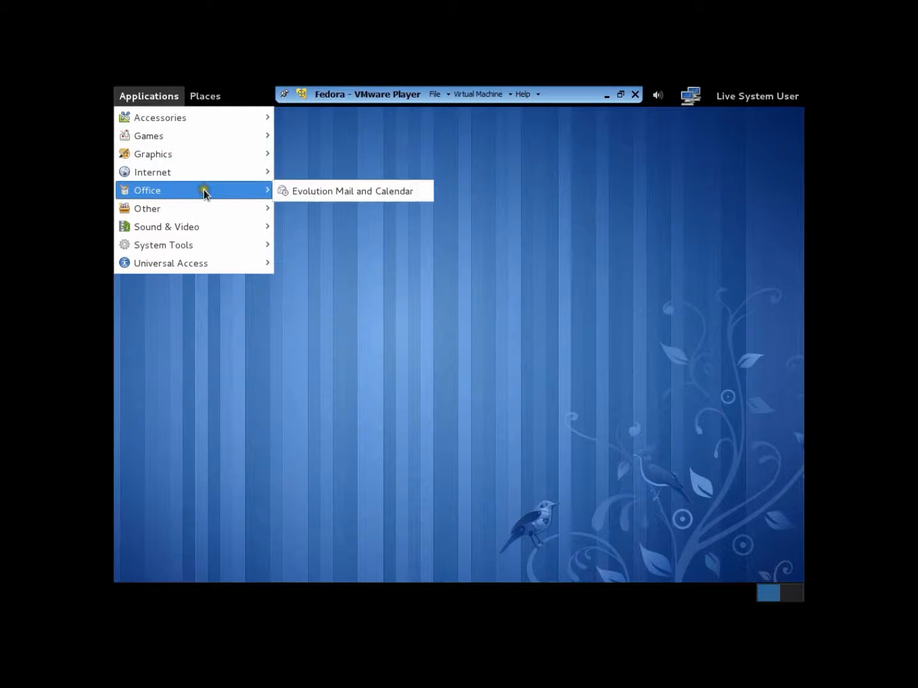
{"action": "mouse_move", "coordinate": [203, 206]}
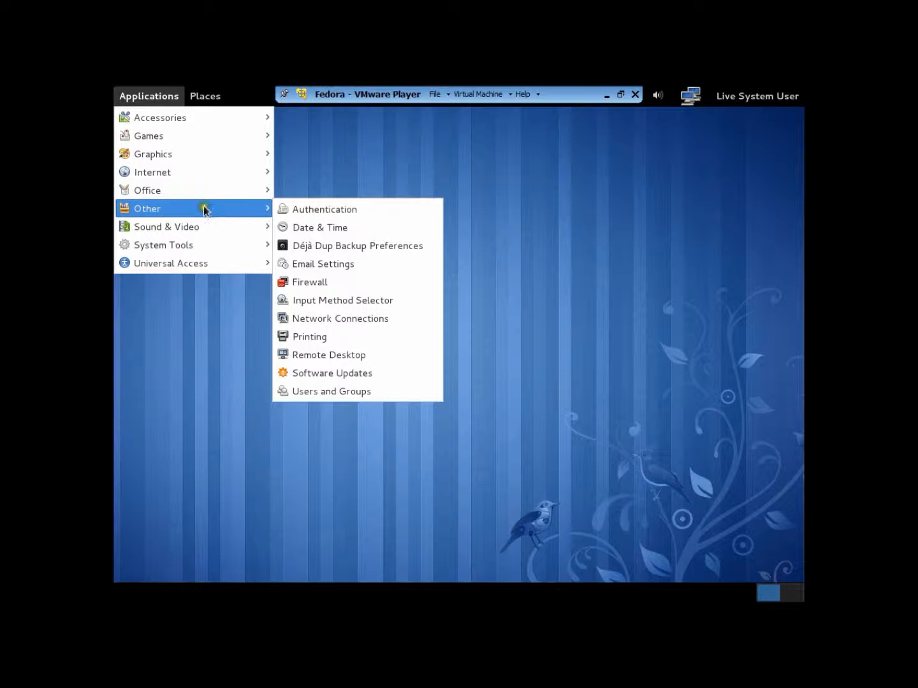
{"action": "mouse_move", "coordinate": [204, 226]}
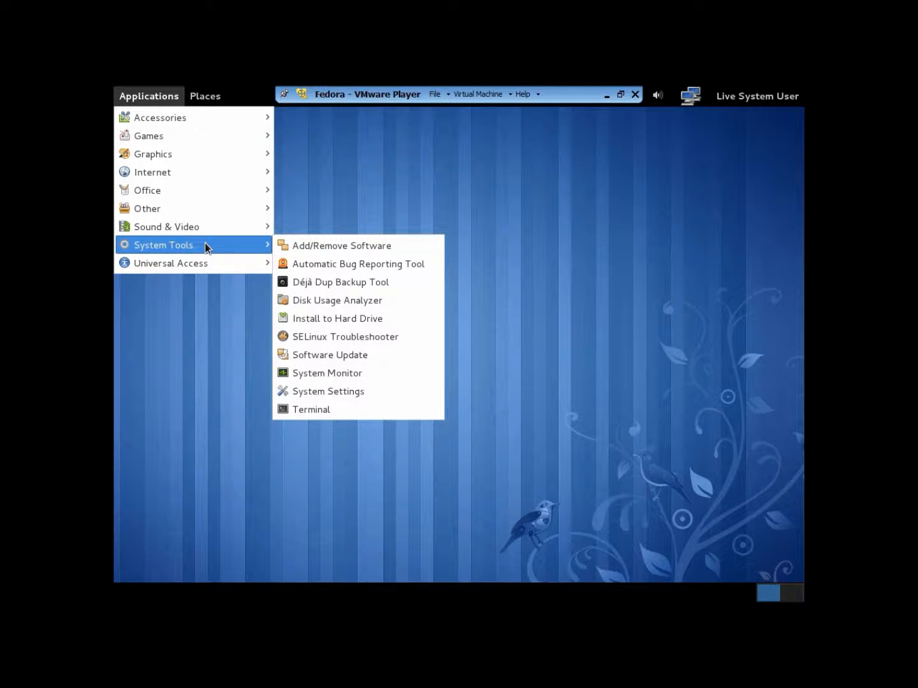
{"action": "left_click", "coordinate": [206, 263]}
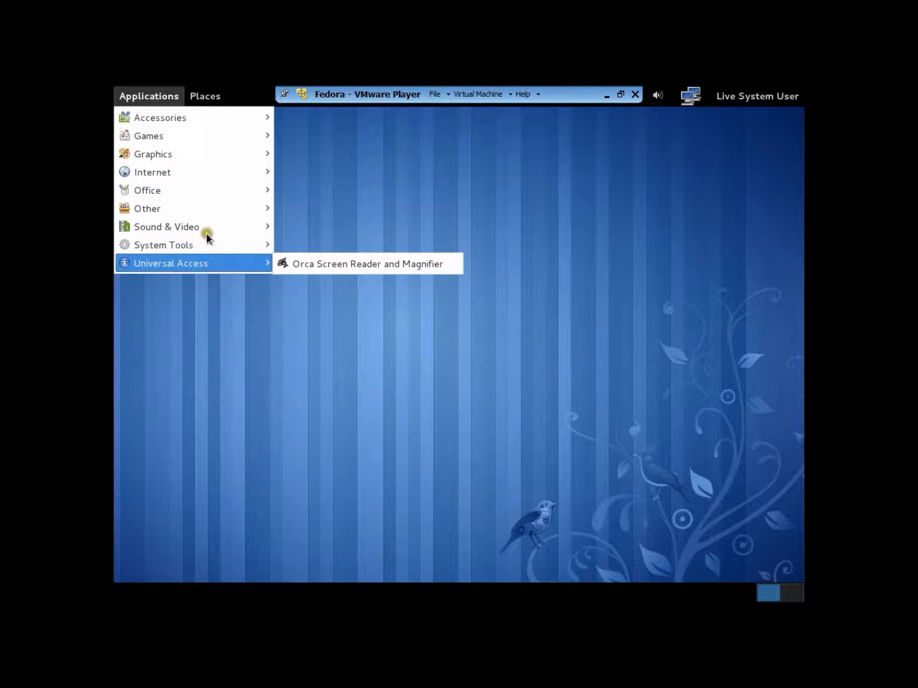
{"action": "left_click", "coordinate": [208, 95]}
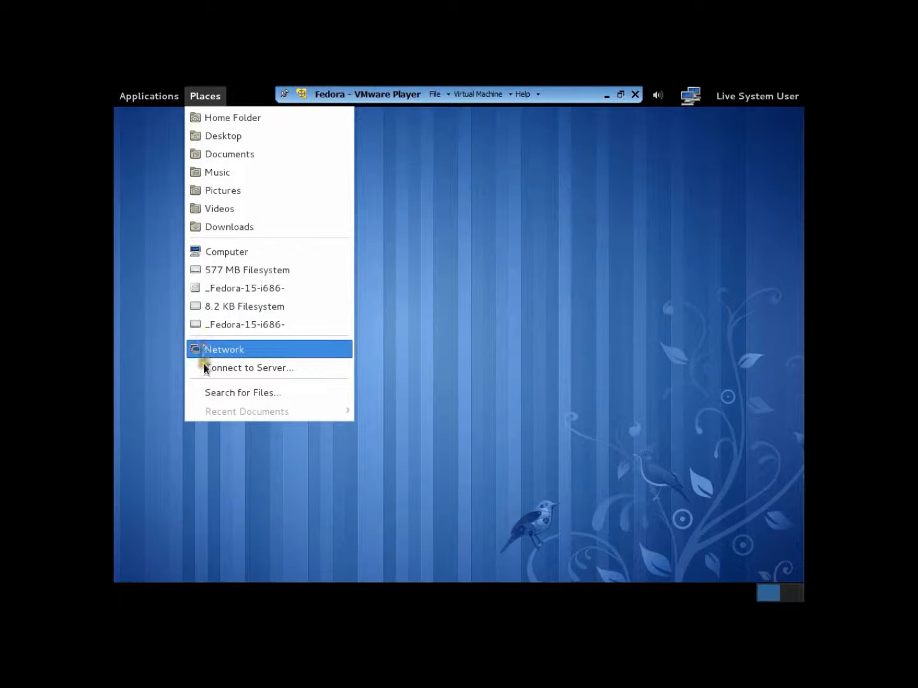
{"action": "left_click", "coordinate": [207, 95]}
Launch the Install to Hard Drive tool from the system tools.
{"action": "left_click", "coordinate": [152, 97]}
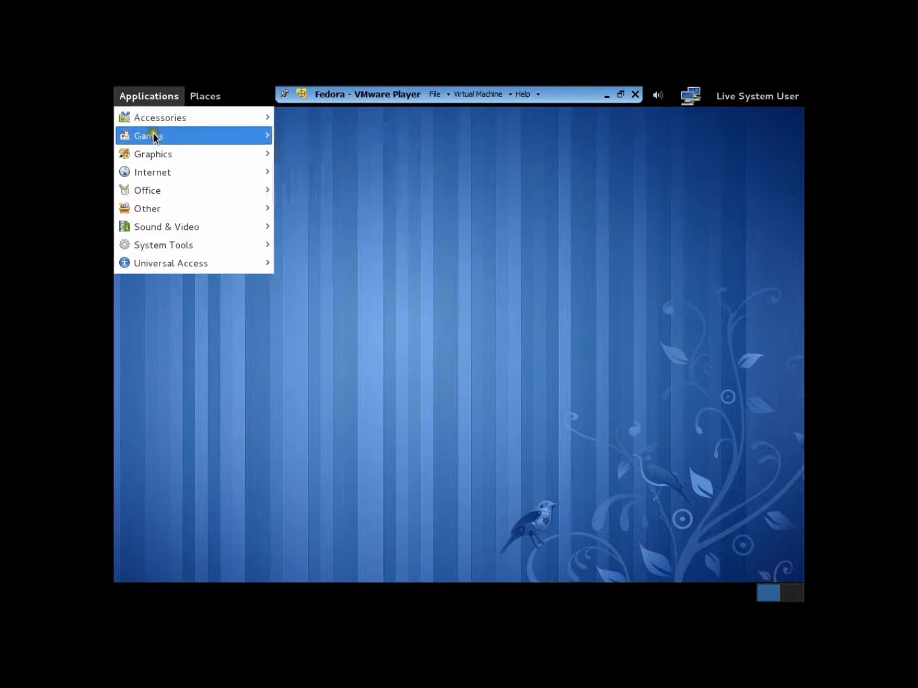
{"action": "mouse_move", "coordinate": [152, 157]}
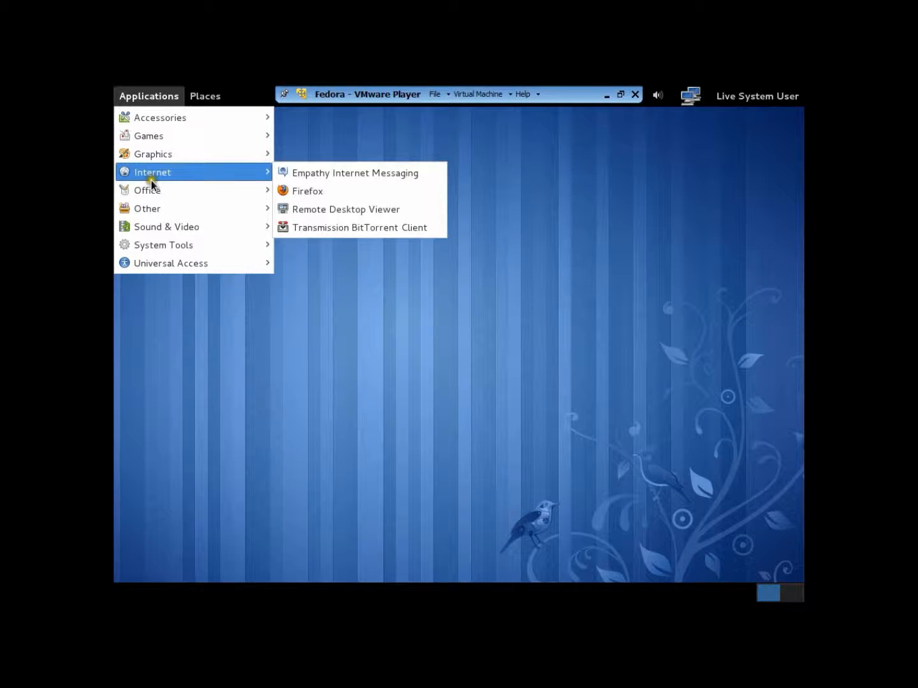
{"action": "mouse_move", "coordinate": [153, 210]}
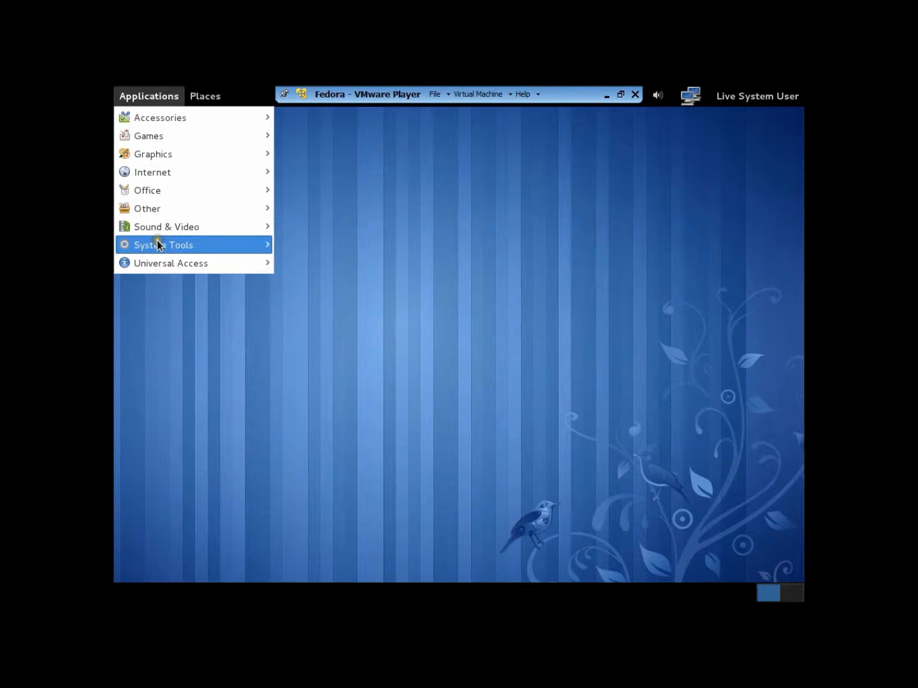
{"action": "mouse_move", "coordinate": [157, 243]}
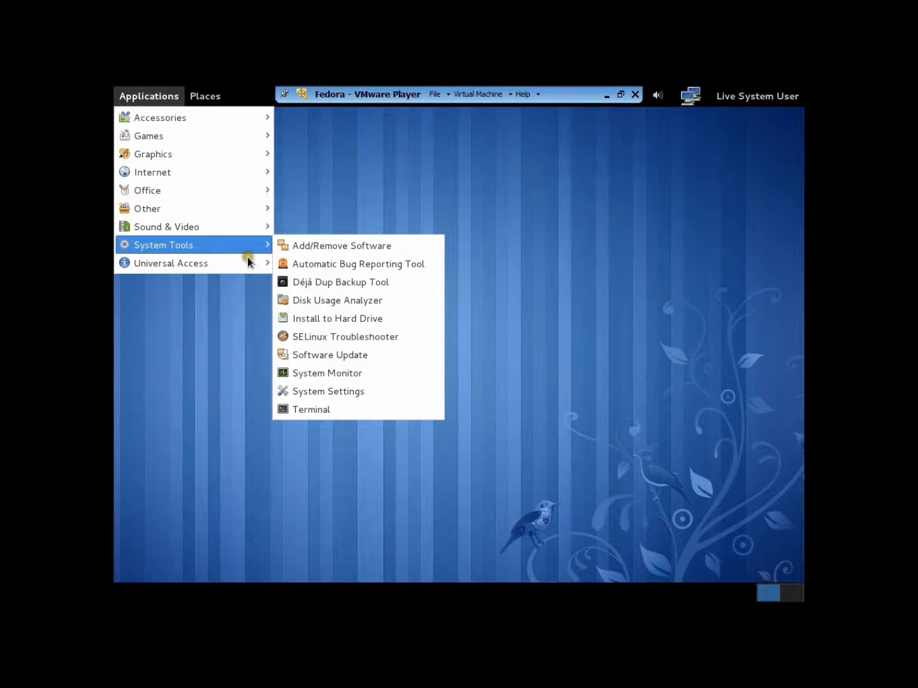
{"action": "left_click", "coordinate": [315, 316]}
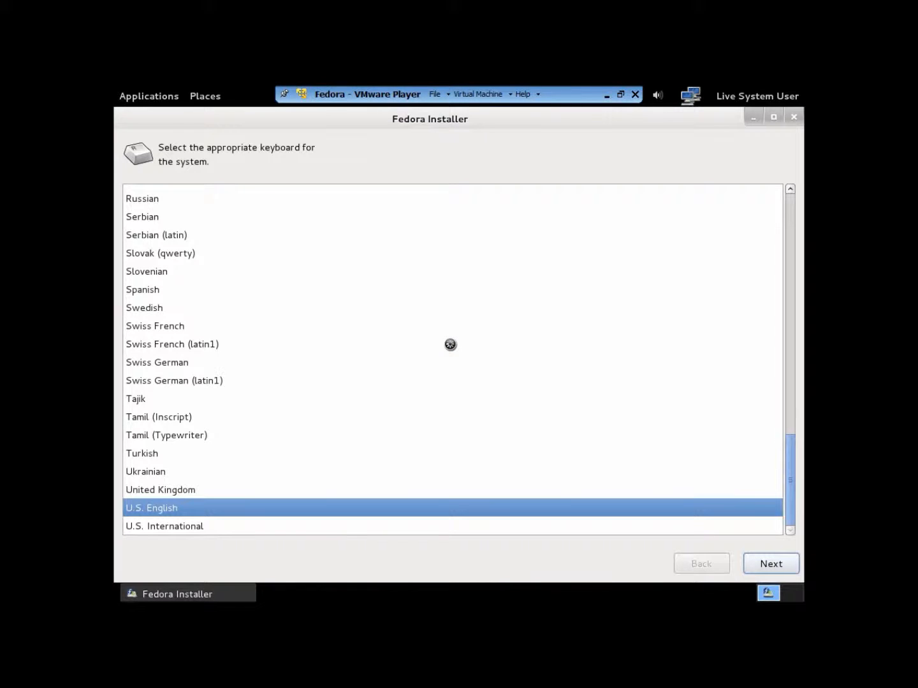
Set the keyboard to U.S. International and use Basic Storage Devices, discarding any data on the virtual disk.
{"action": "left_click", "coordinate": [165, 526]}
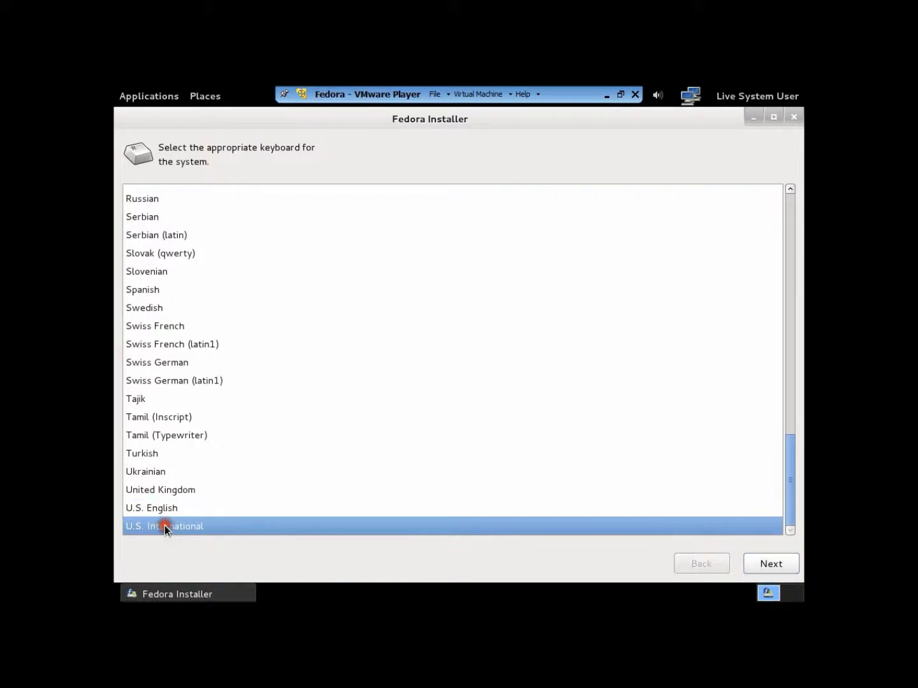
{"action": "left_click", "coordinate": [756, 562]}
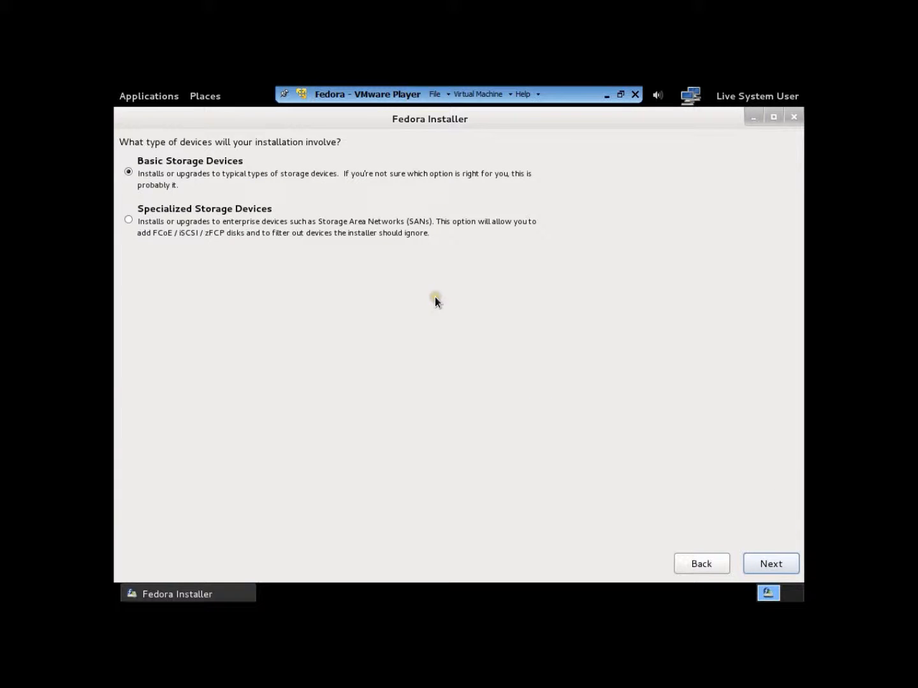
{"action": "left_click", "coordinate": [766, 565]}
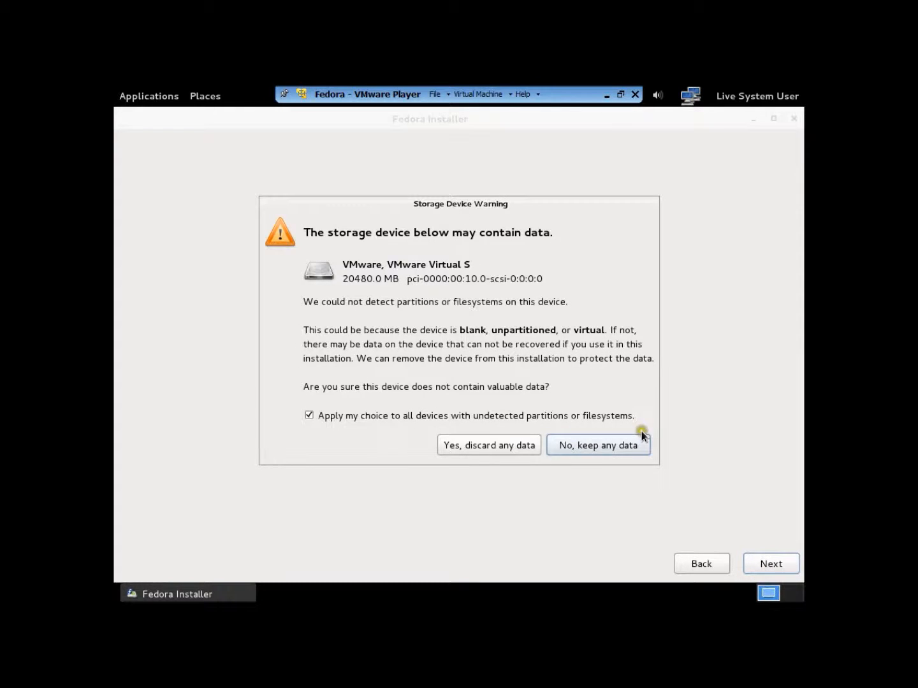
{"action": "left_click", "coordinate": [478, 445]}
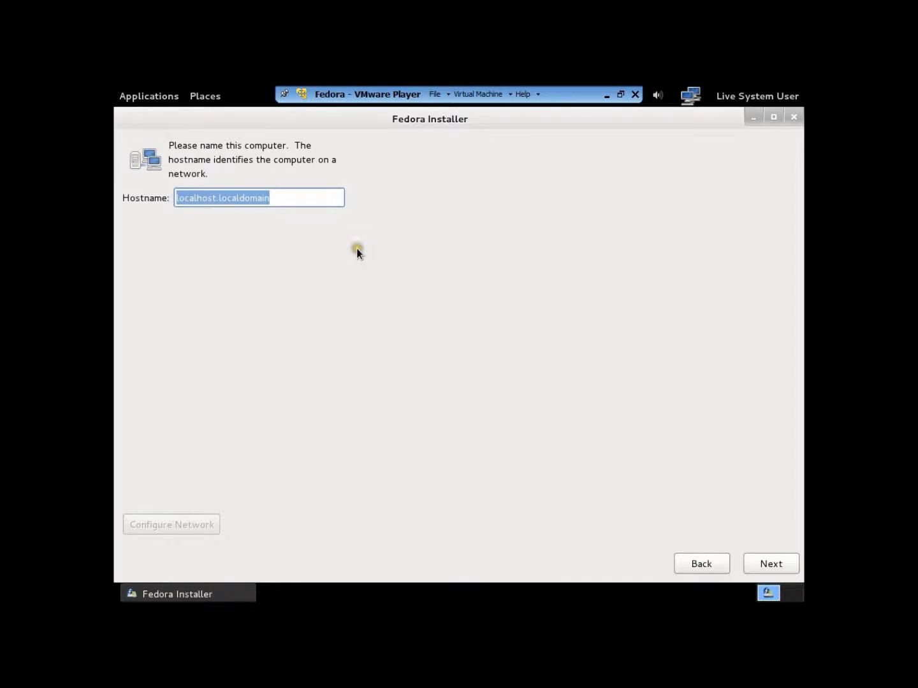
Try to set the hostname to the owner's first name in possessive form followed by "Computer".
{"action": "key", "text": "BackSpace"}
{"action": "type", "text": "Da"}
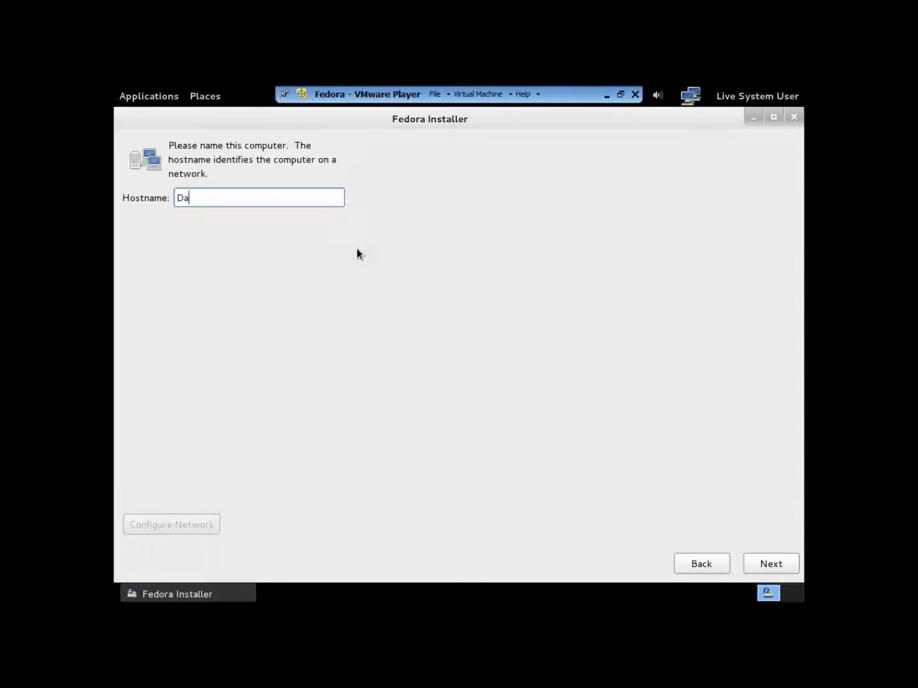
{"action": "type", "text": "niel ś Computer"}
{"action": "left_click", "coordinate": [766, 566]}
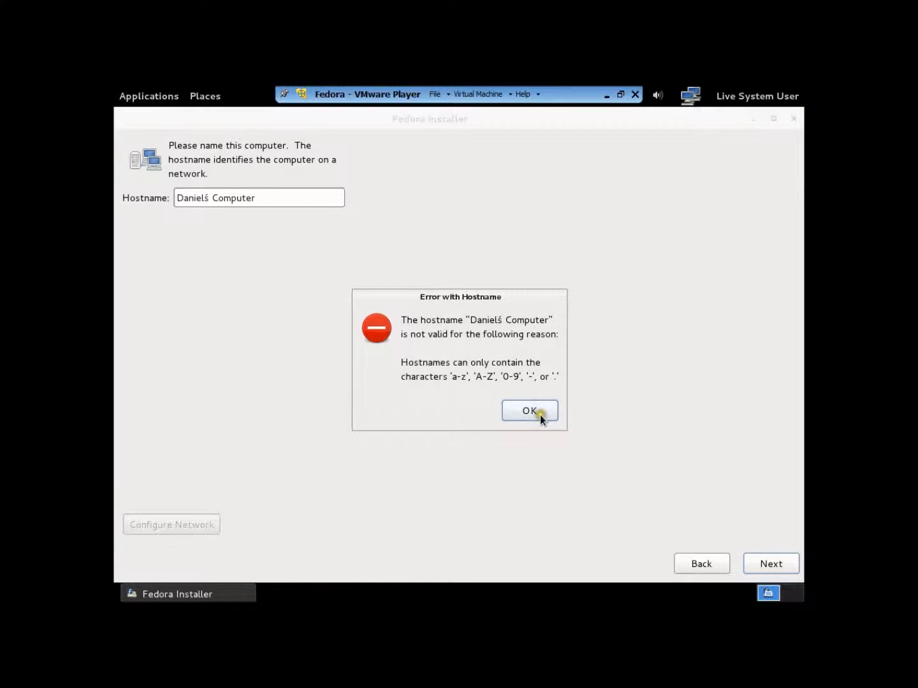
Try the hostname again with a plain "s" in place of the accented letter.
{"action": "left_click", "coordinate": [540, 415]}
{"action": "left_click", "coordinate": [204, 198]}
{"action": "key", "text": "Delete"}
{"action": "type", "text": "s"}
{"action": "left_click", "coordinate": [775, 562]}
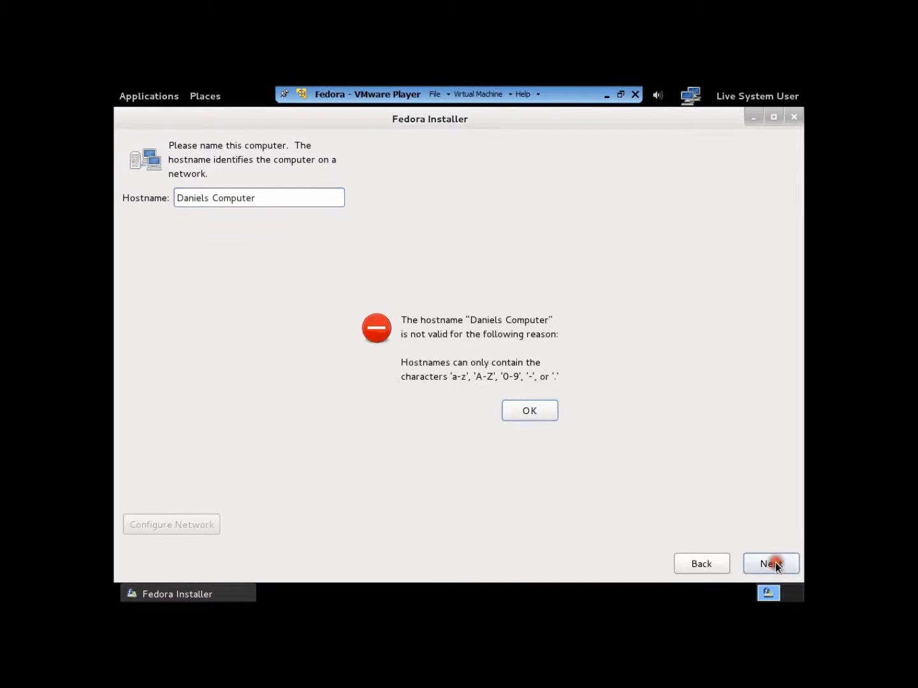
Shorten the hostname to the owner's first name only and continue to the time zone selection.
{"action": "left_click", "coordinate": [523, 416]}
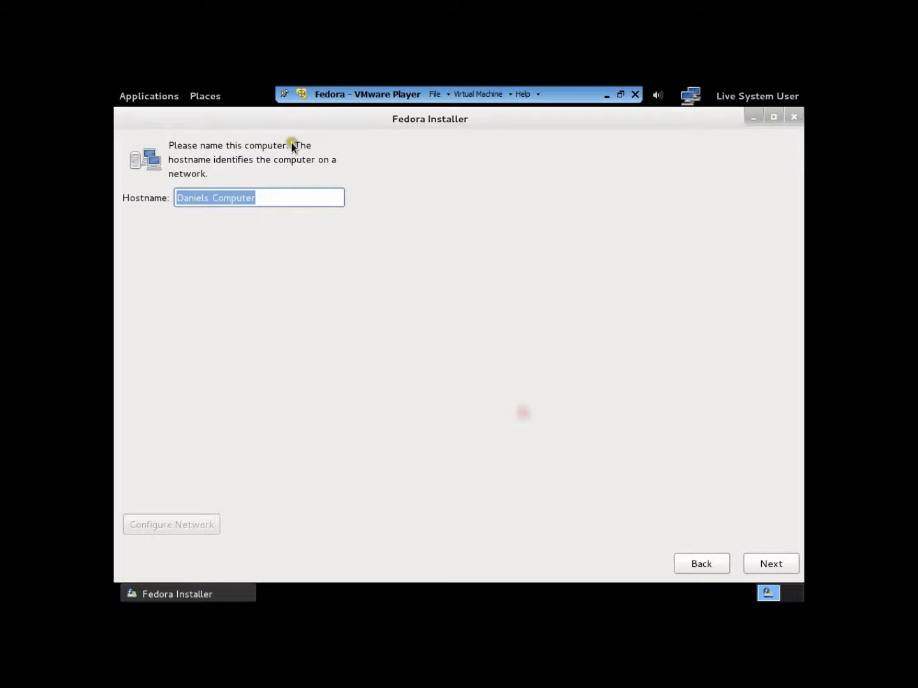
{"action": "left_click", "coordinate": [272, 201]}
{"action": "key", "text": "BackSpace"}
{"action": "key", "text": "BackSpace"}
{"action": "key", "text": "BackSpace"}
{"action": "key", "text": "BackSpace"}
{"action": "key", "text": "BackSpace"}
{"action": "key", "text": "BackSpace"}
{"action": "key", "text": "BackSpace"}
{"action": "key", "text": "BackSpace"}
{"action": "key", "text": "BackSpace"}
{"action": "key", "text": "BackSpace"}
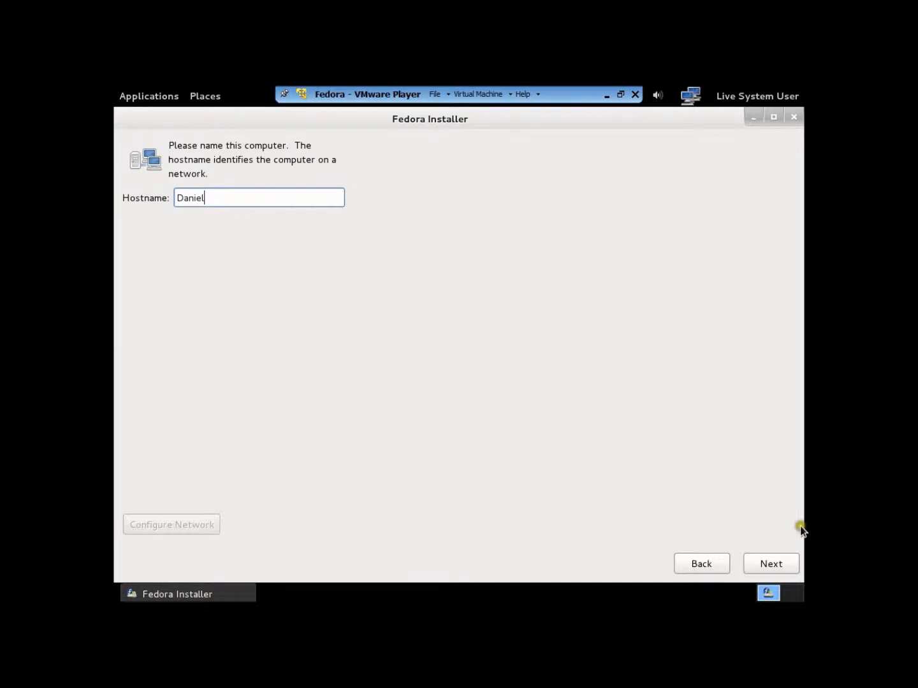
{"action": "left_click", "coordinate": [764, 566]}
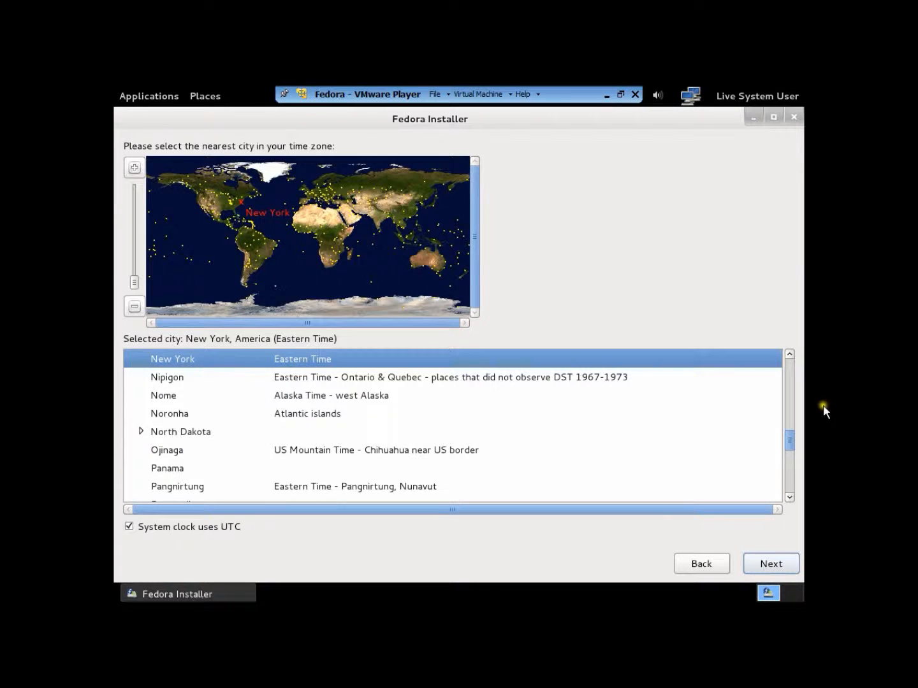
Set the time zone to Sydney, Australia, and continue to the root password page.
{"action": "left_click_drag", "start_coordinate": [787, 436], "coordinate": [790, 418]}
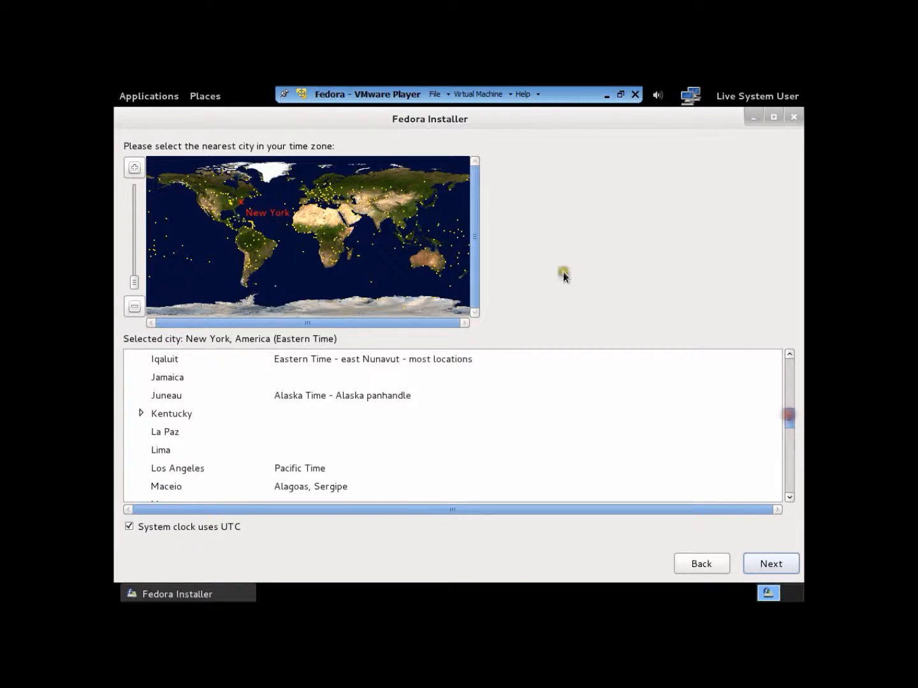
{"action": "left_click", "coordinate": [444, 269]}
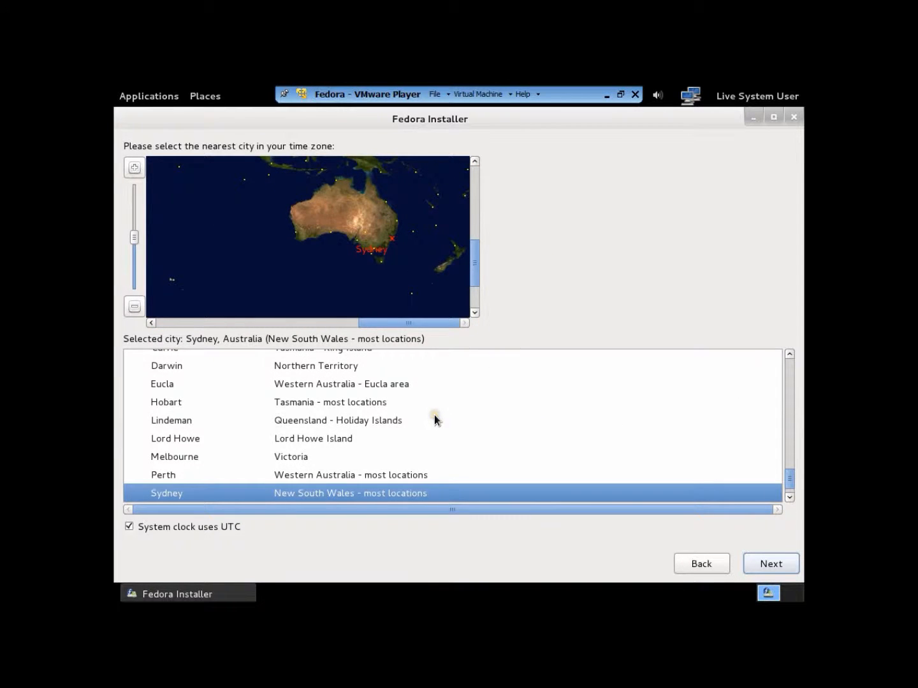
{"action": "left_click", "coordinate": [770, 564]}
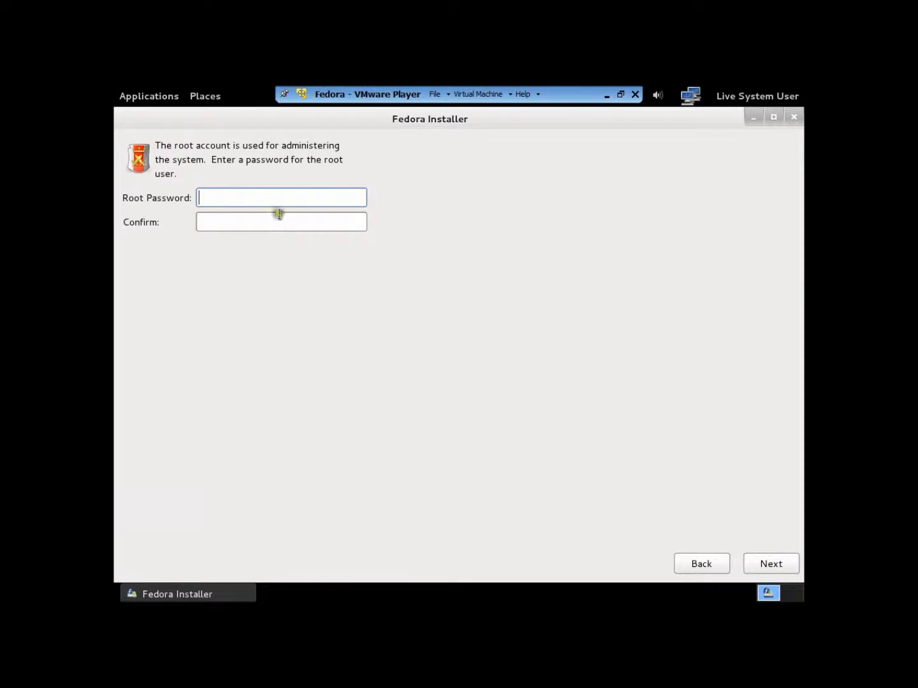
Try to set a short root password, filling in both the password and confirmation fields.
{"action": "type", "text": "••••"}
{"action": "left_click", "coordinate": [240, 225]}
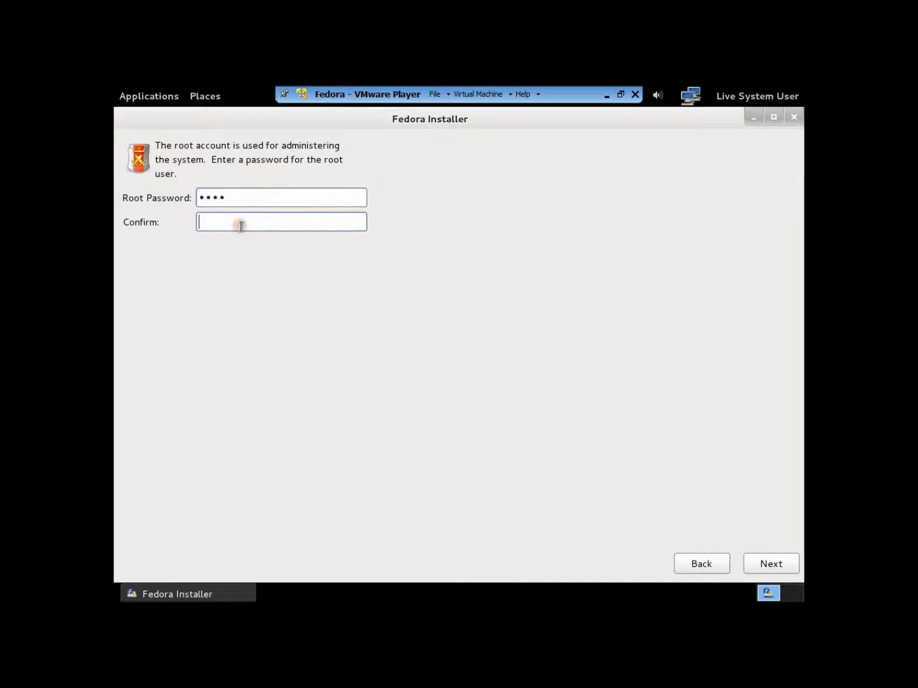
{"action": "type", "text": "••••"}
{"action": "left_click", "coordinate": [769, 566]}
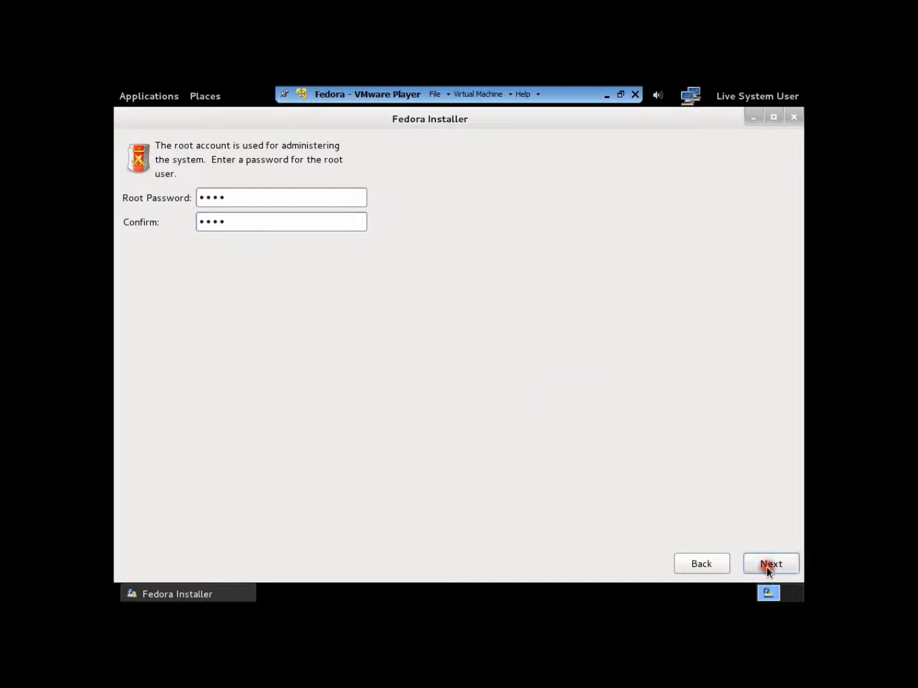
{"action": "left_click", "coordinate": [565, 389]}
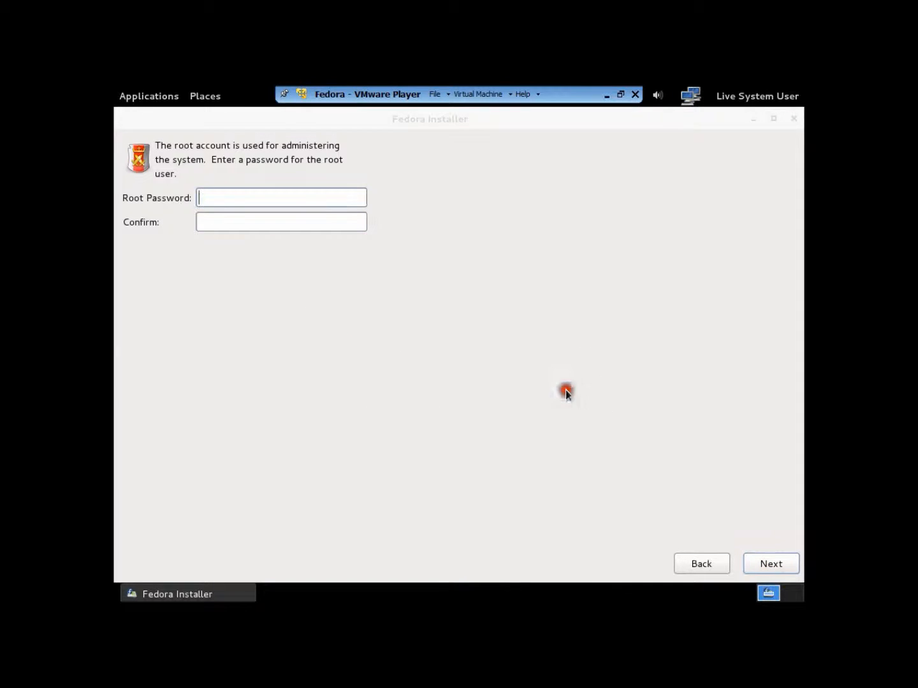
Enter and confirm a longer root password, and choose to use it anyway despite the weak rating.
{"action": "type", "text": "****"}
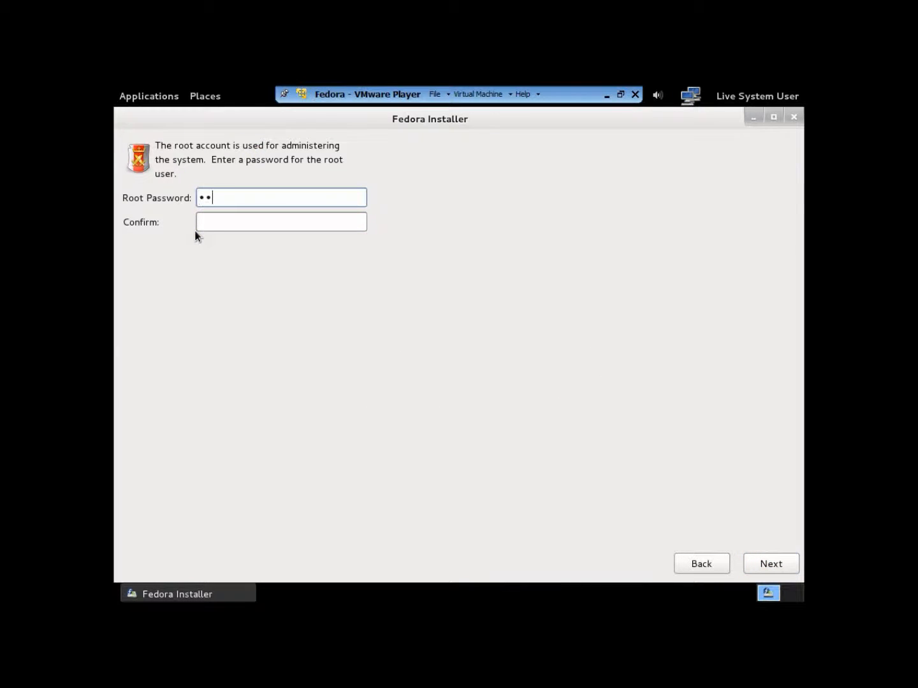
{"action": "type", "text": "****"}
{"action": "key", "text": "Tab"}
{"action": "type", "text": "********"}
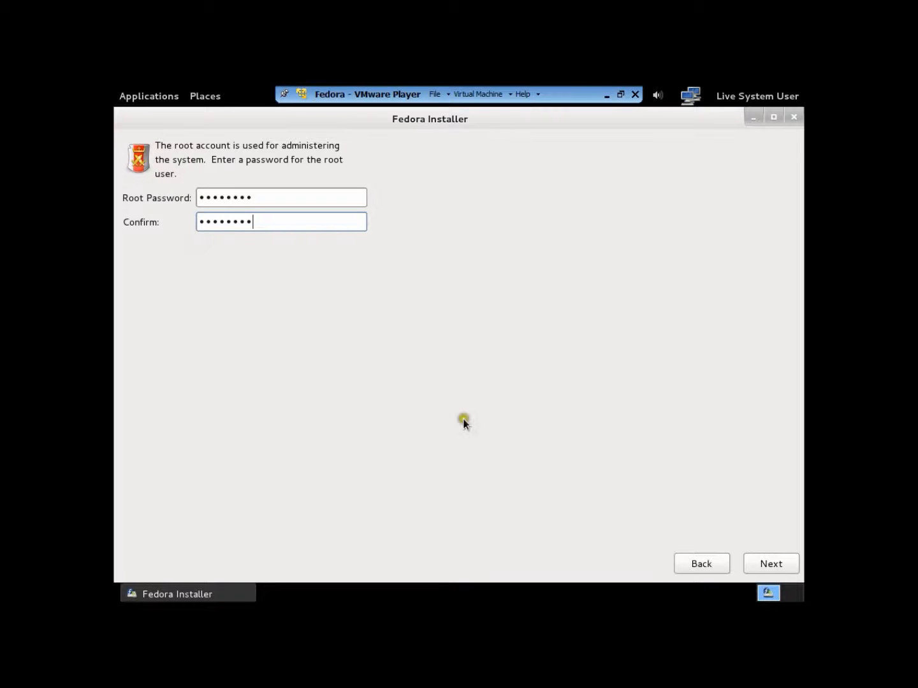
{"action": "left_click", "coordinate": [763, 567]}
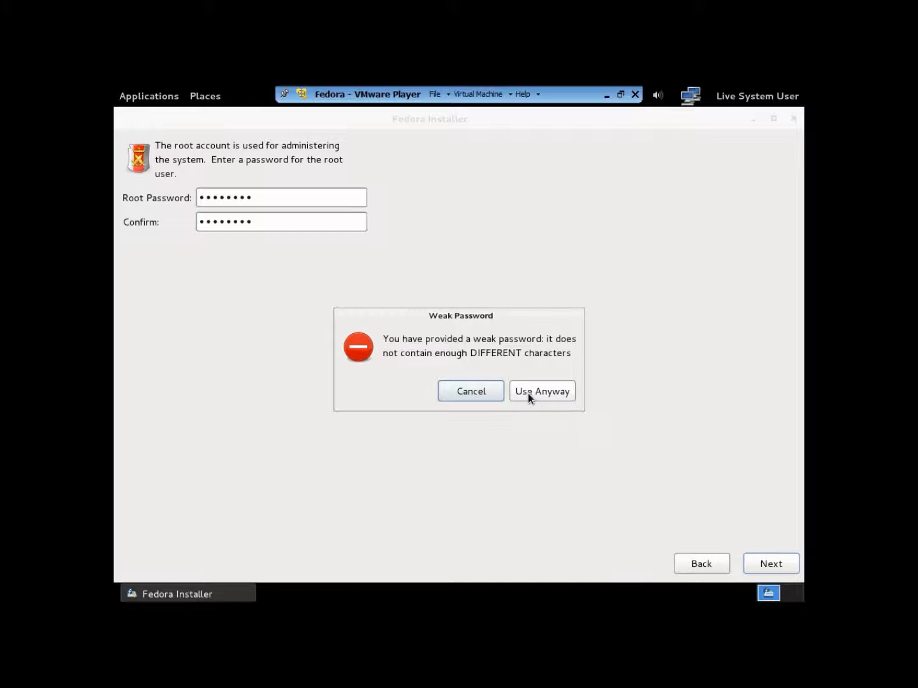
{"action": "left_click", "coordinate": [528, 393]}
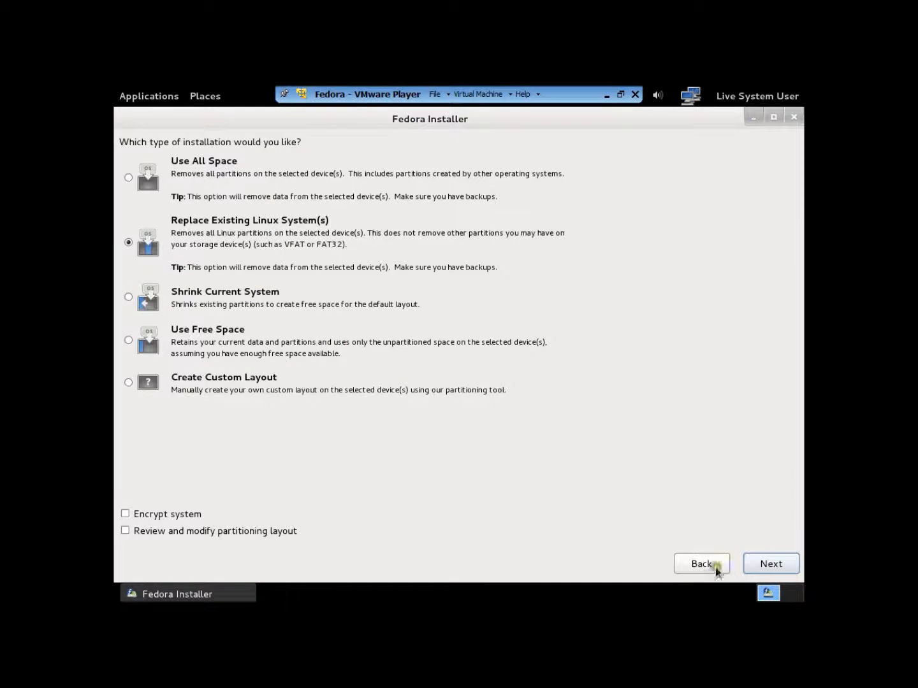
Continue with Replace Existing Linux System(s) up to the disk-write confirmation, go back without writing the changes, and exit the installer.
{"action": "left_click", "coordinate": [777, 564]}
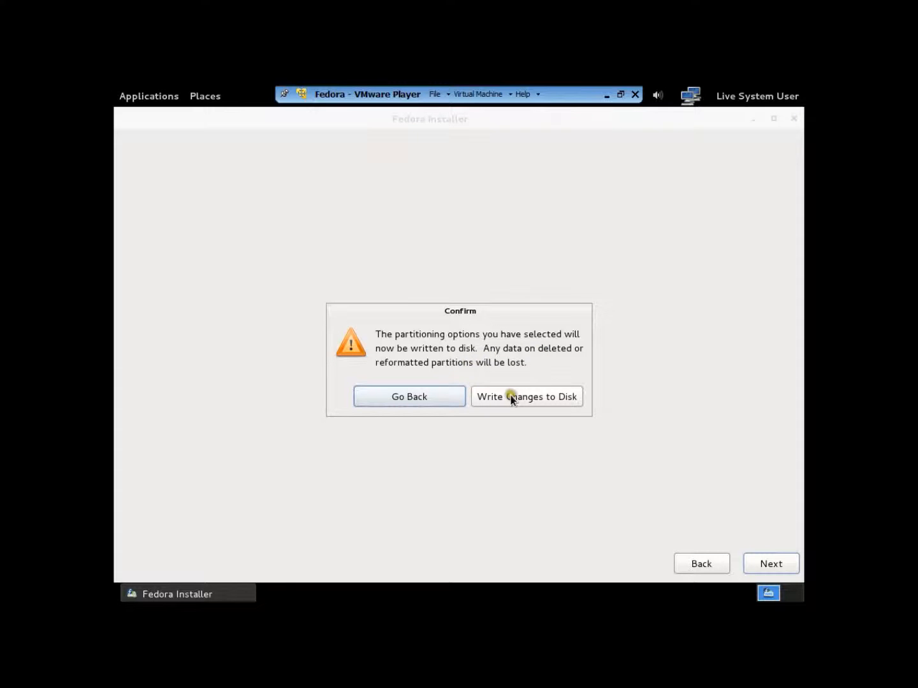
{"action": "left_click", "coordinate": [433, 399]}
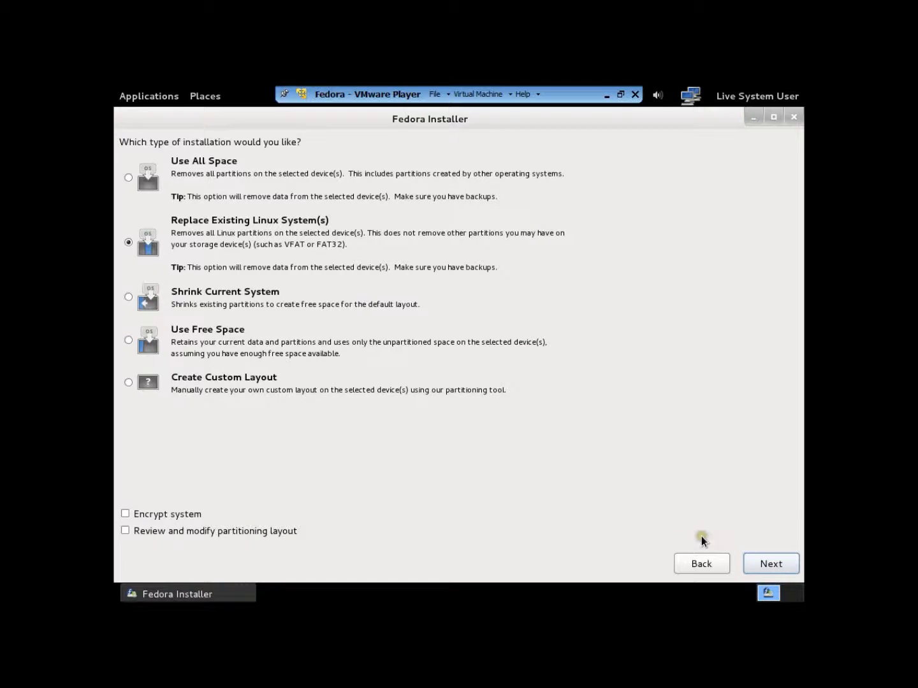
{"action": "left_click", "coordinate": [793, 118]}
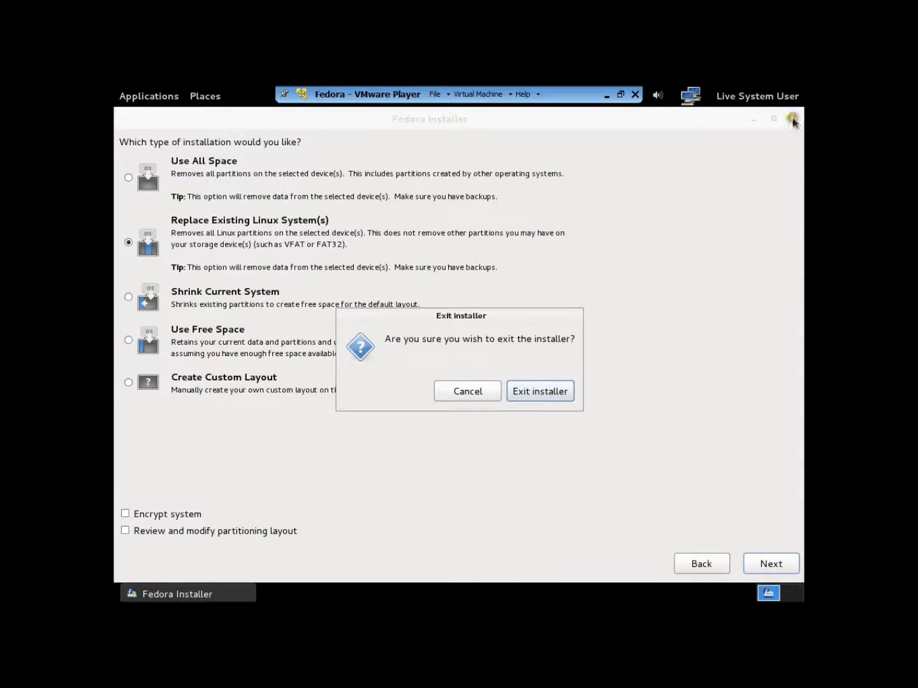
{"action": "left_click", "coordinate": [550, 397]}
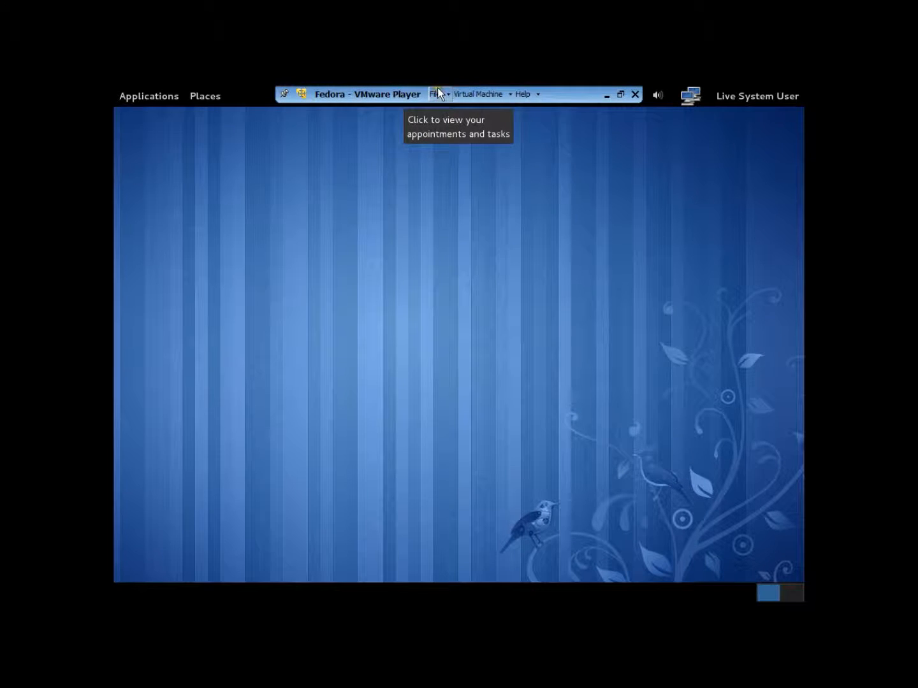
Shut down the Fedora live system from the live user's session and confirm the shutdown.
{"action": "left_click", "coordinate": [759, 95]}
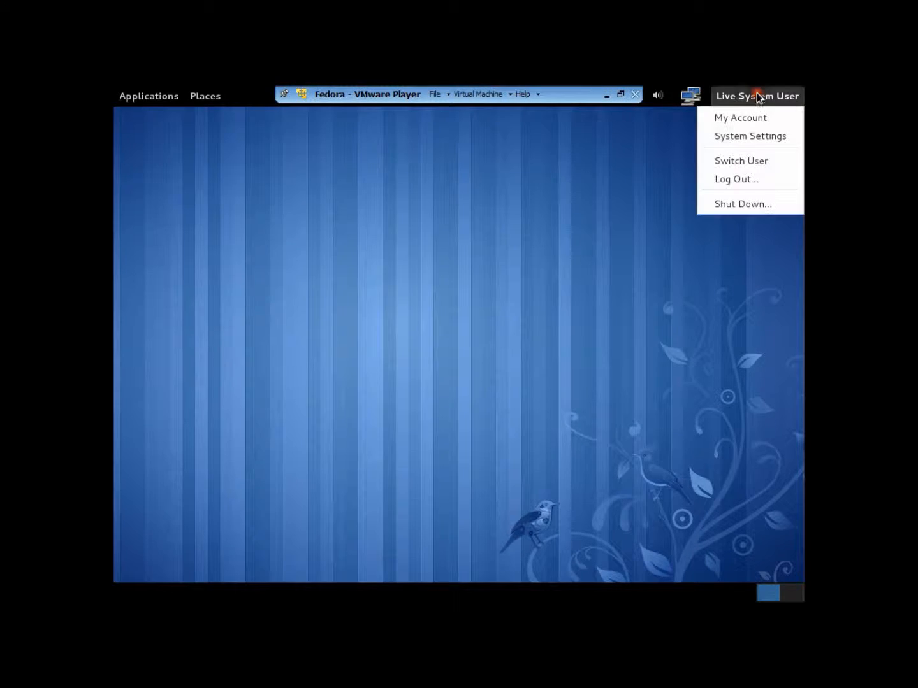
{"action": "left_click", "coordinate": [726, 203]}
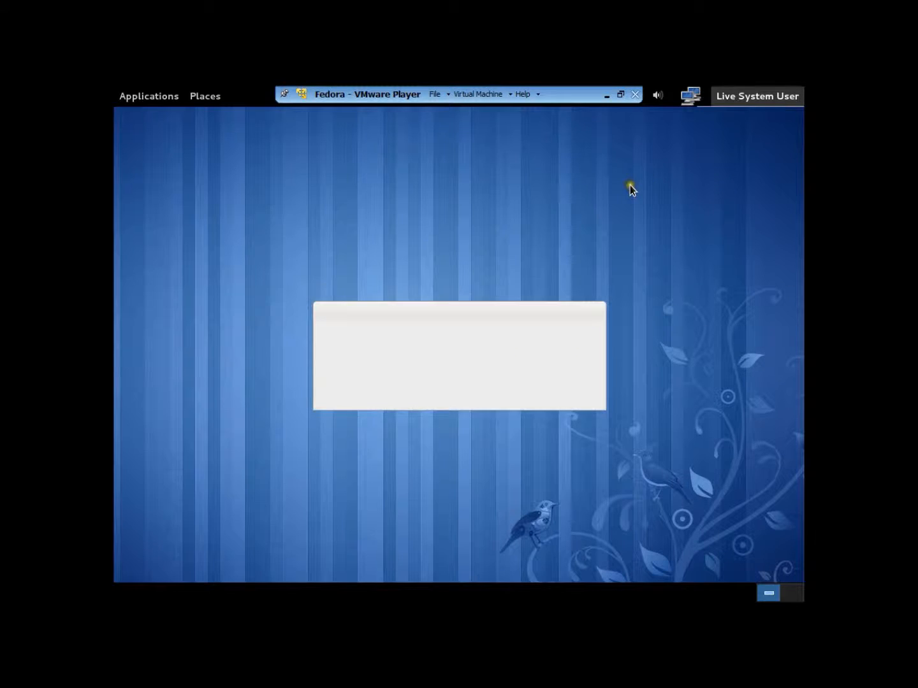
{"action": "left_click", "coordinate": [561, 409]}
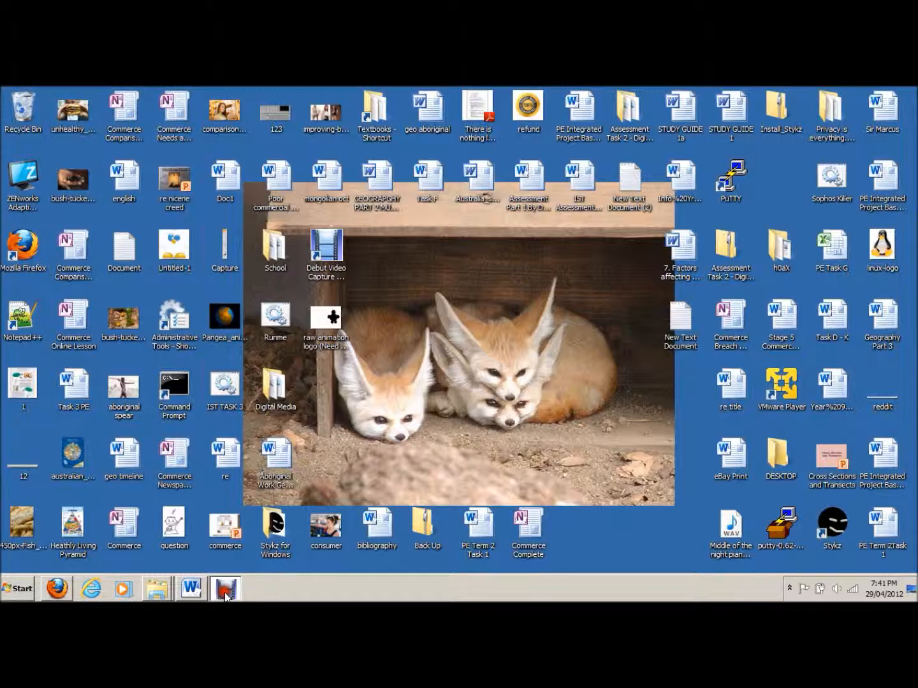
{"action": "left_click", "coordinate": [226, 588]}
{"action": "left_click", "coordinate": [368, 530]}
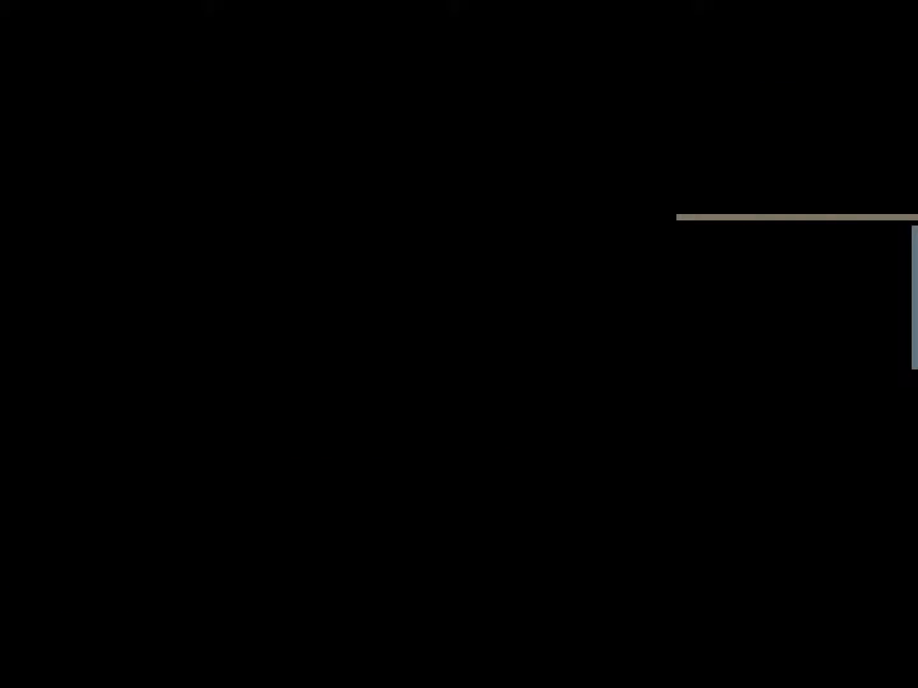